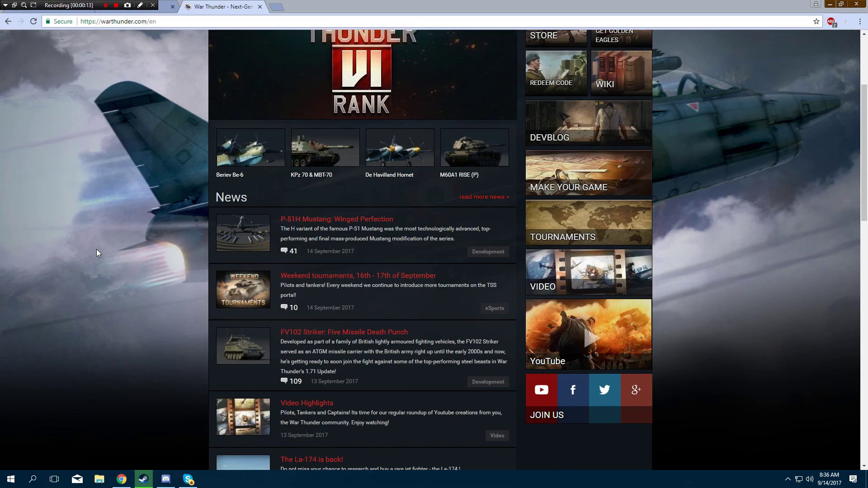
{"action": "scroll", "coordinate": [173, 342], "scroll_direction": "down", "scroll_amount": 3}
{"action": "scroll", "coordinate": [173, 342], "scroll_direction": "down", "scroll_amount": 1}
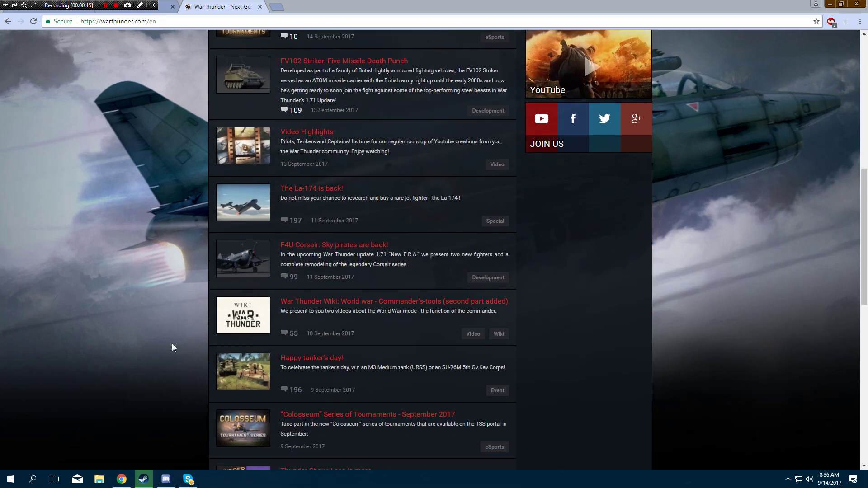
{"action": "scroll", "coordinate": [170, 345], "scroll_direction": "up", "scroll_amount": 3}
{"action": "scroll", "coordinate": [170, 344], "scroll_direction": "up", "scroll_amount": 2}
{"action": "scroll", "coordinate": [171, 344], "scroll_direction": "up", "scroll_amount": 2}
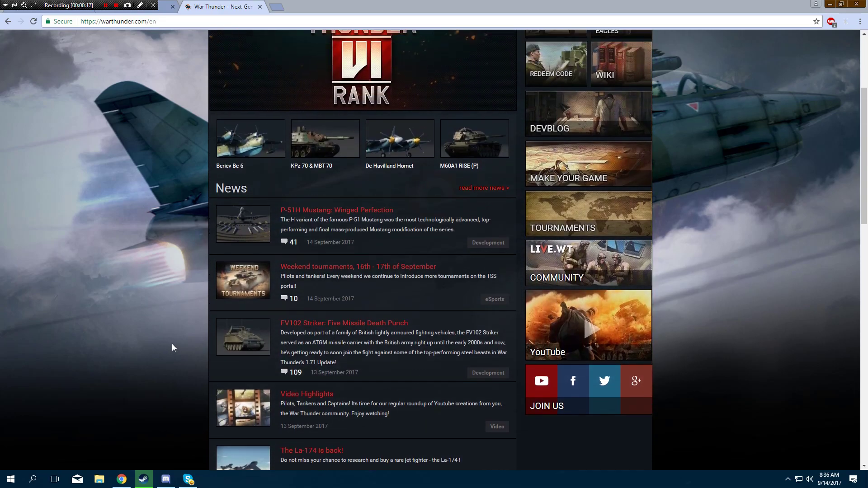
{"action": "scroll", "coordinate": [181, 339], "scroll_direction": "up", "scroll_amount": 1}
- Open the 'P-51H Mustang: Winged Perfection' article from the homepage News list
{"action": "left_click", "coordinate": [325, 263]}
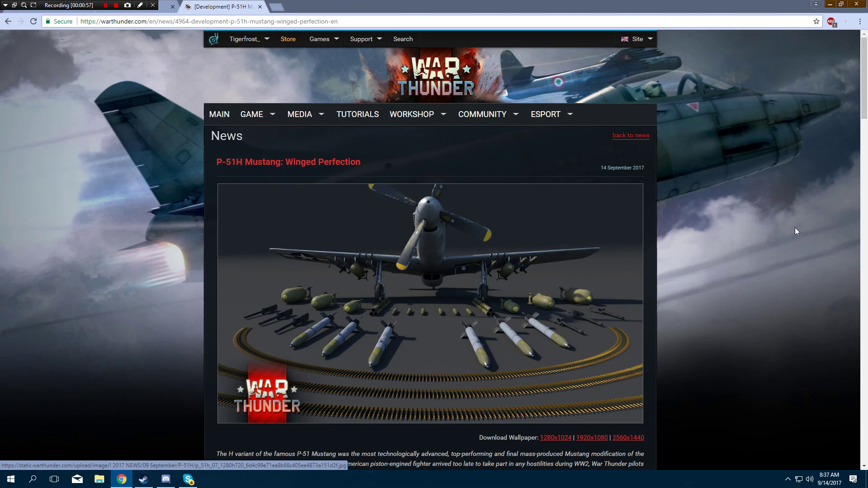
{"action": "scroll", "coordinate": [791, 230], "scroll_direction": "down", "scroll_amount": 1}
{"action": "scroll", "coordinate": [784, 232], "scroll_direction": "down", "scroll_amount": 2}
{"action": "scroll", "coordinate": [769, 239], "scroll_direction": "down", "scroll_amount": 2}
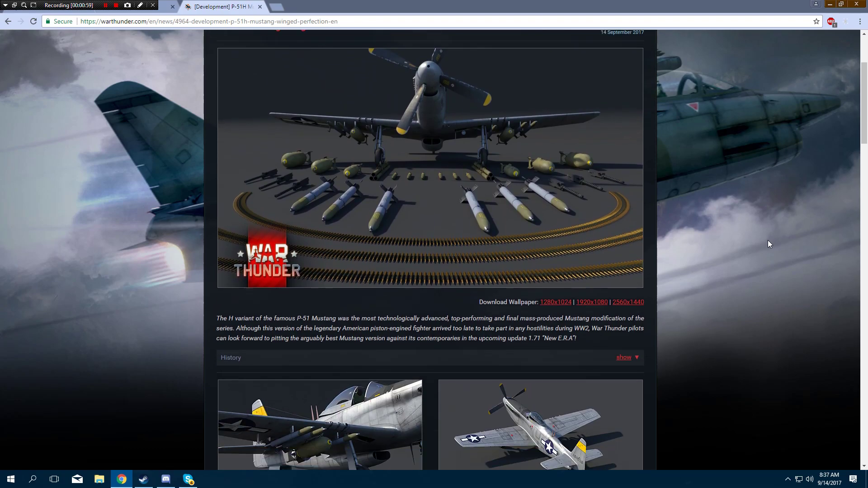
{"action": "scroll", "coordinate": [768, 240], "scroll_direction": "down", "scroll_amount": 2}
{"action": "scroll", "coordinate": [768, 240], "scroll_direction": "down", "scroll_amount": 1}
{"action": "scroll", "coordinate": [768, 240], "scroll_direction": "down", "scroll_amount": 1}
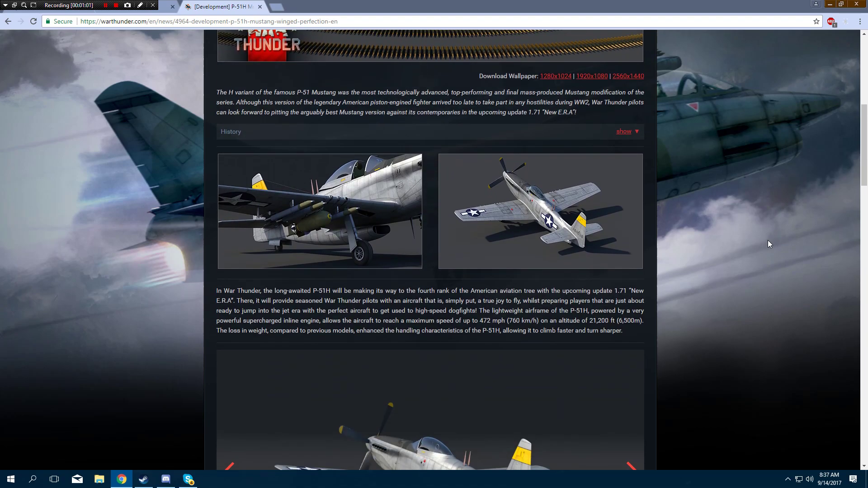
{"action": "scroll", "coordinate": [767, 240], "scroll_direction": "up", "scroll_amount": 4}
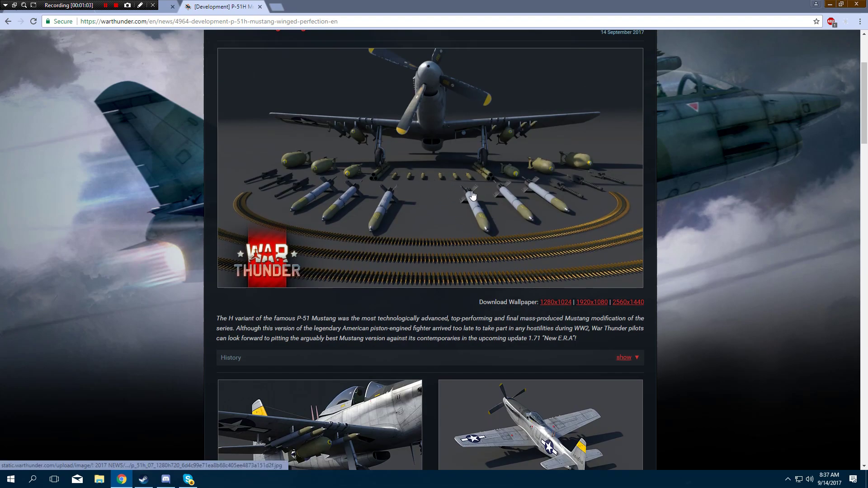
{"action": "scroll", "coordinate": [439, 154], "scroll_direction": "down", "scroll_amount": 1}
{"action": "scroll", "coordinate": [706, 247], "scroll_direction": "down", "scroll_amount": 2}
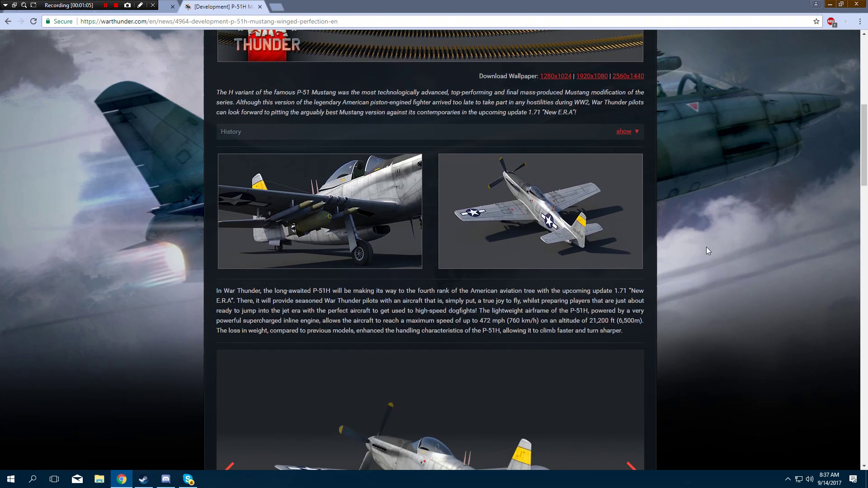
{"action": "scroll", "coordinate": [706, 247], "scroll_direction": "down", "scroll_amount": 2}
{"action": "scroll", "coordinate": [707, 248], "scroll_direction": "down", "scroll_amount": 2}
{"action": "scroll", "coordinate": [706, 247], "scroll_direction": "down", "scroll_amount": 2}
{"action": "scroll", "coordinate": [704, 248], "scroll_direction": "down", "scroll_amount": 1}
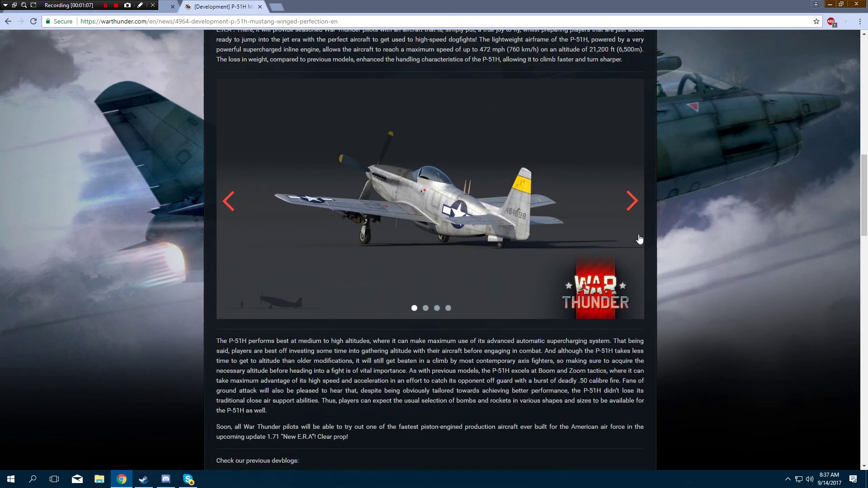
{"action": "scroll", "coordinate": [674, 229], "scroll_direction": "down", "scroll_amount": 2}
{"action": "scroll", "coordinate": [674, 229], "scroll_direction": "up", "scroll_amount": 4}
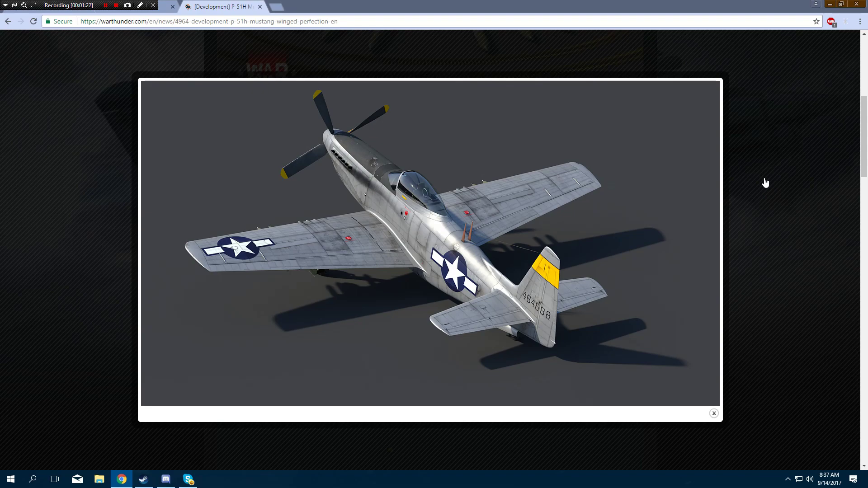
- Close the enlarged top-down P-51H photo after viewing it
{"action": "left_click", "coordinate": [744, 189]}
{"action": "scroll", "coordinate": [744, 189], "scroll_direction": "up", "scroll_amount": 3}
{"action": "scroll", "coordinate": [744, 189], "scroll_direction": "down", "scroll_amount": 2}
{"action": "scroll", "coordinate": [744, 189], "scroll_direction": "down", "scroll_amount": 2}
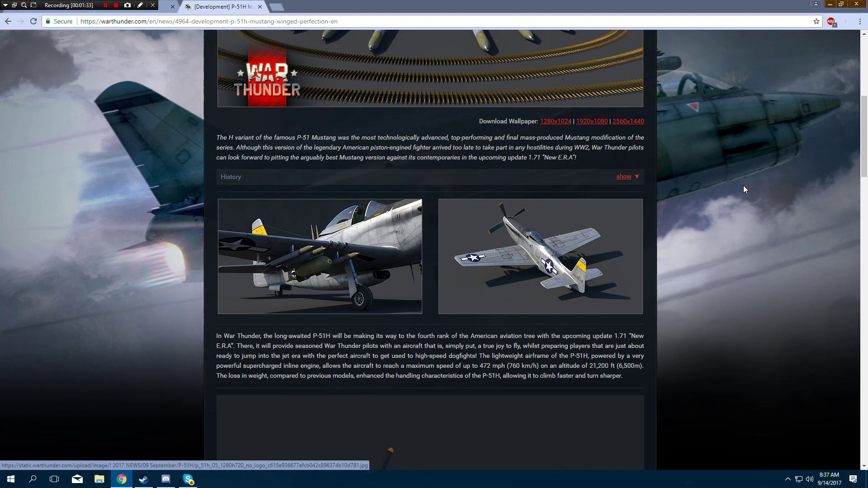
{"action": "scroll", "coordinate": [744, 185], "scroll_direction": "up", "scroll_amount": 4}
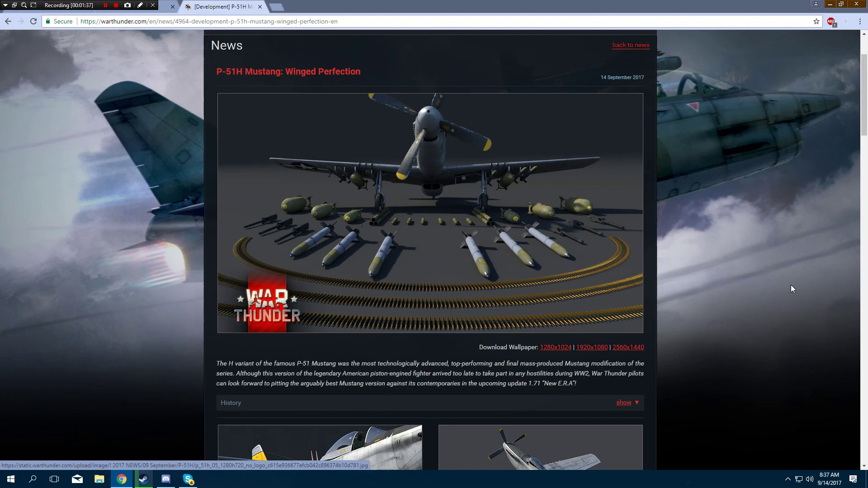
{"action": "scroll", "coordinate": [744, 290], "scroll_direction": "down", "scroll_amount": 1}
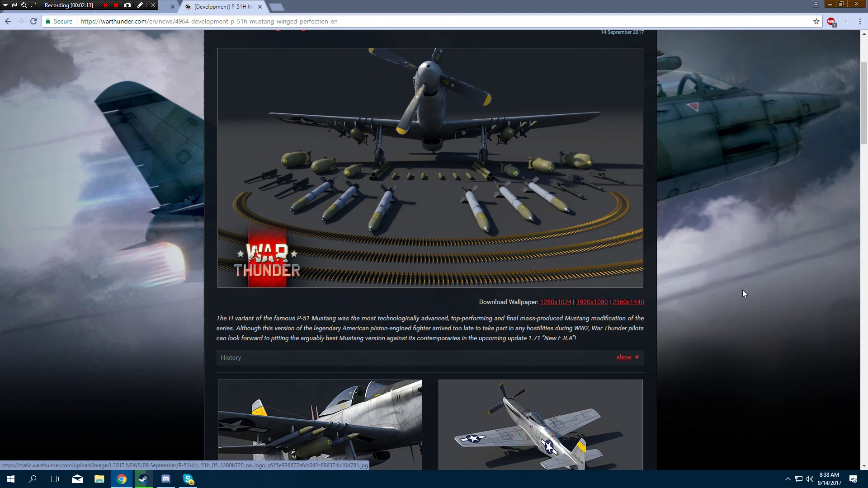
{"action": "scroll", "coordinate": [742, 290], "scroll_direction": "down", "scroll_amount": 2}
{"action": "scroll", "coordinate": [732, 274], "scroll_direction": "down", "scroll_amount": 1}
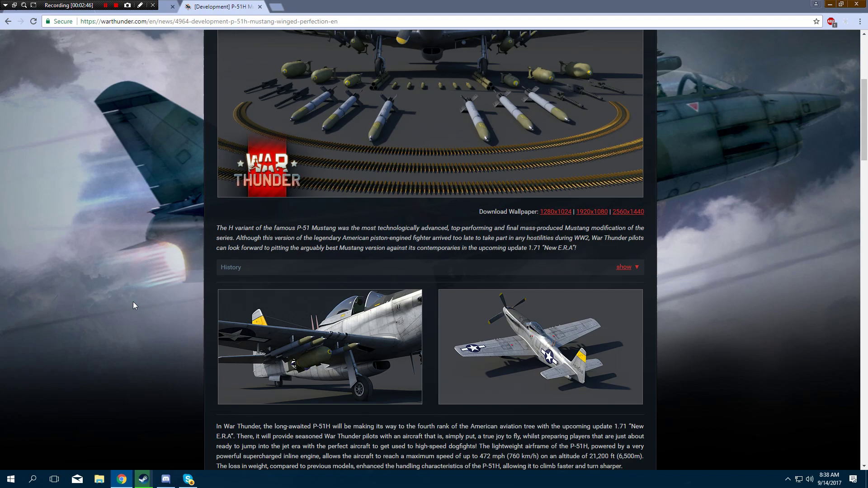
- Expand the History section to reveal the P-51H background text
{"action": "left_click", "coordinate": [624, 267]}
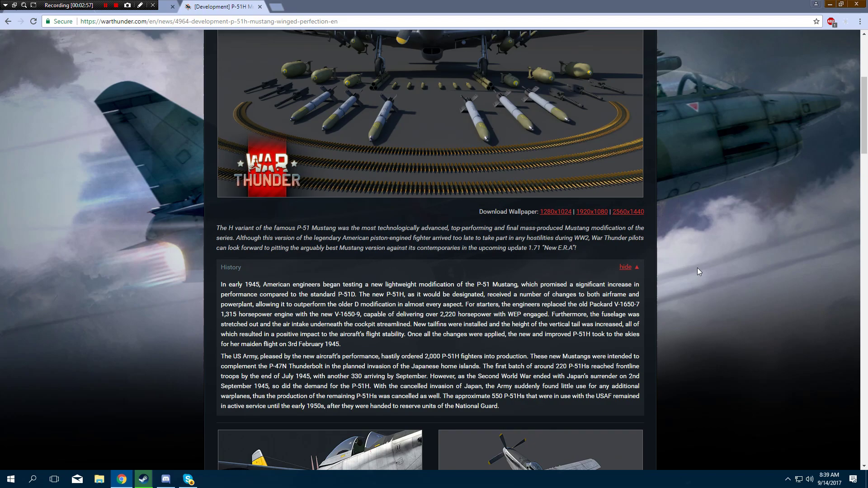
{"action": "scroll", "coordinate": [698, 268], "scroll_direction": "down", "scroll_amount": 2}
{"action": "scroll", "coordinate": [697, 268], "scroll_direction": "down", "scroll_amount": 2}
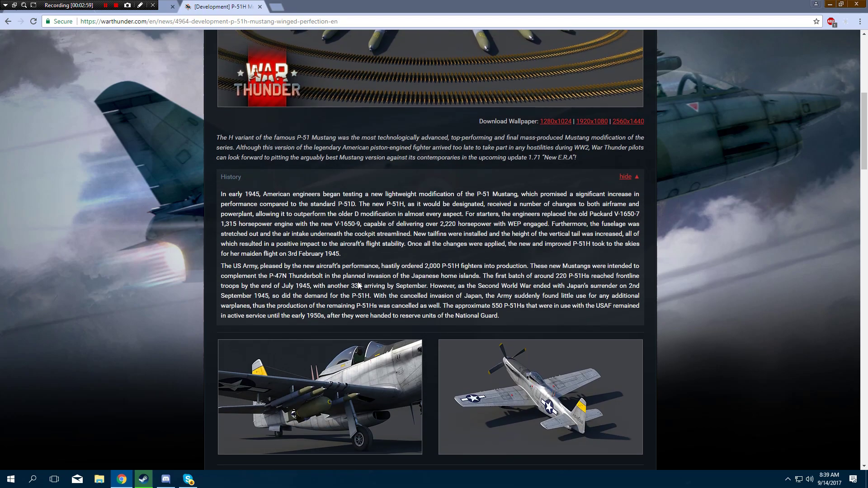
{"action": "scroll", "coordinate": [788, 288], "scroll_direction": "down", "scroll_amount": 1}
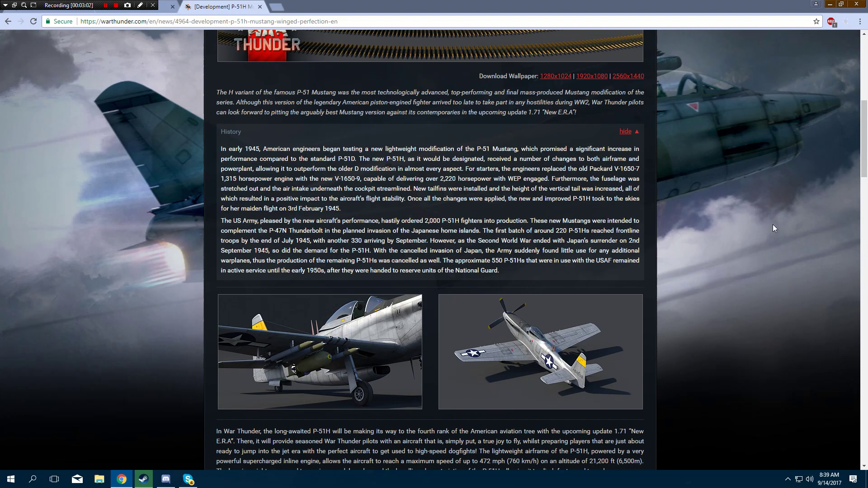
{"action": "scroll", "coordinate": [773, 225], "scroll_direction": "down", "scroll_amount": 2}
{"action": "scroll", "coordinate": [773, 224], "scroll_direction": "down", "scroll_amount": 1}
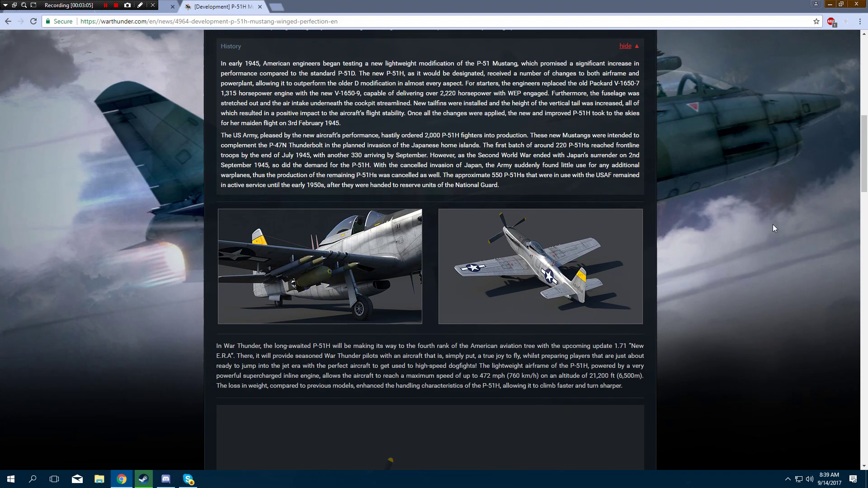
{"action": "scroll", "coordinate": [772, 224], "scroll_direction": "down", "scroll_amount": 1}
{"action": "scroll", "coordinate": [772, 225], "scroll_direction": "down", "scroll_amount": 1}
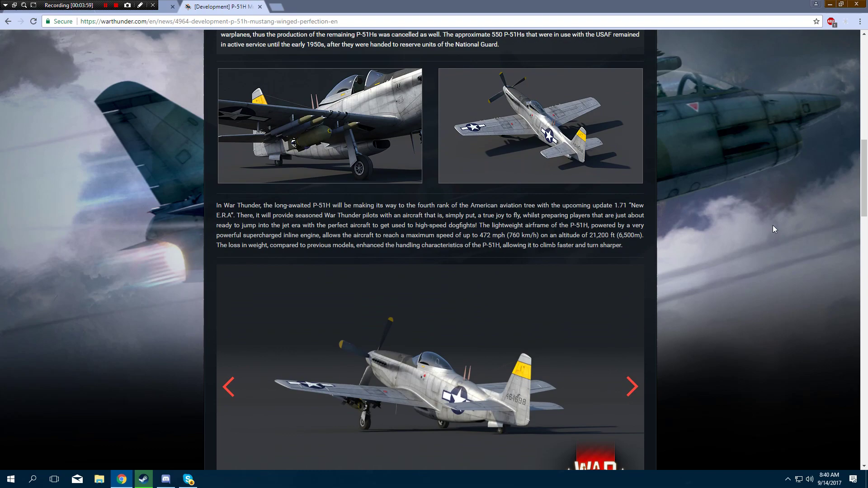
{"action": "scroll", "coordinate": [746, 238], "scroll_direction": "down", "scroll_amount": 2}
{"action": "scroll", "coordinate": [738, 247], "scroll_direction": "down", "scroll_amount": 5}
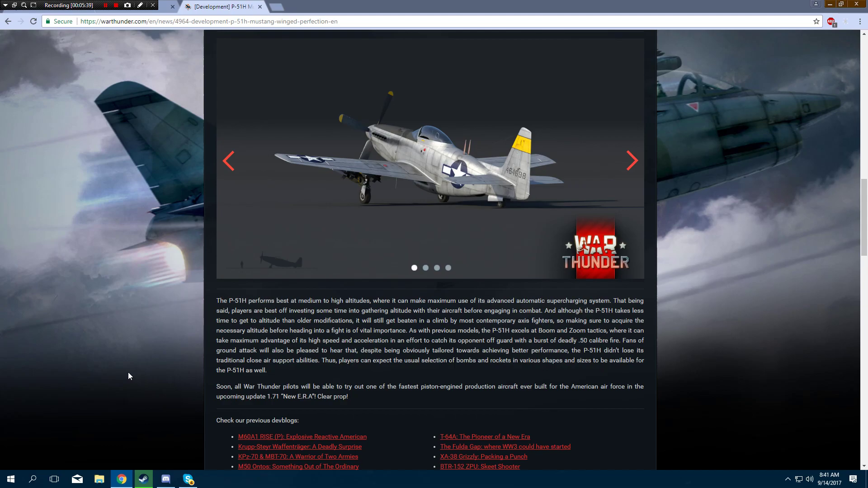
{"action": "scroll", "coordinate": [129, 372], "scroll_direction": "down", "scroll_amount": 3}
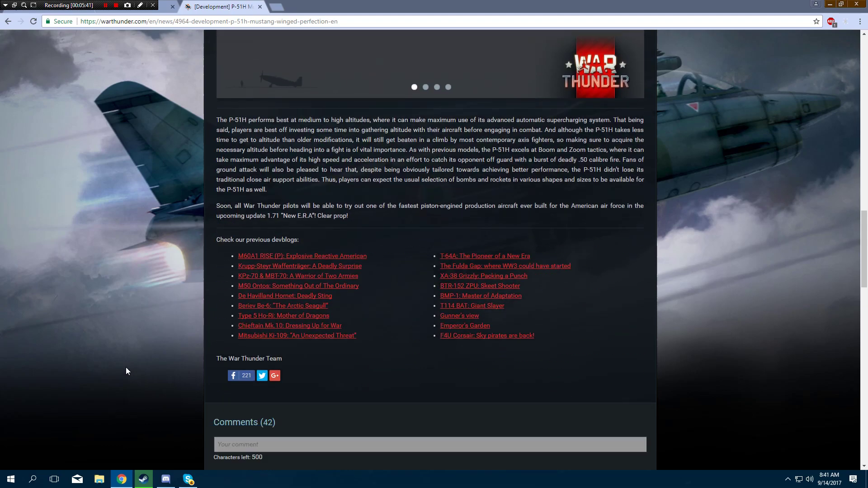
{"action": "scroll", "coordinate": [126, 367], "scroll_direction": "up", "scroll_amount": 3}
{"action": "scroll", "coordinate": [741, 173], "scroll_direction": "up", "scroll_amount": 2}
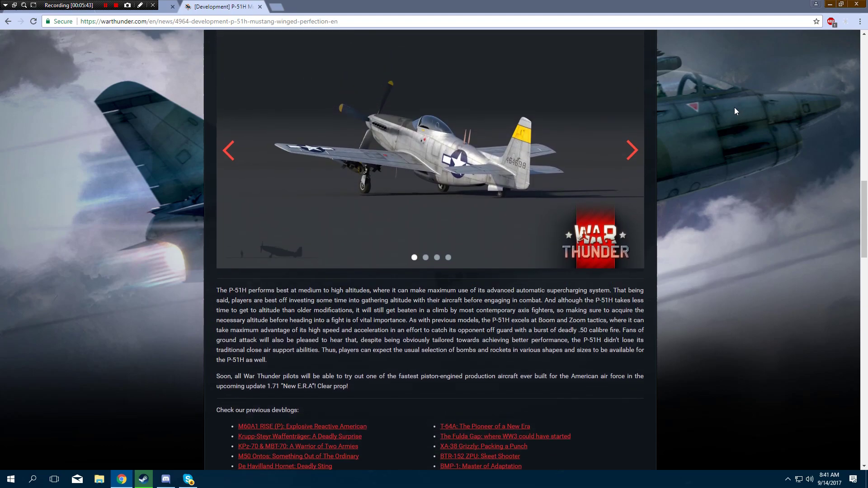
{"action": "scroll", "coordinate": [732, 108], "scroll_direction": "up", "scroll_amount": 1}
- Step the carousel forward and back, then open its image full-size in a new tab
{"action": "left_click", "coordinate": [631, 206]}
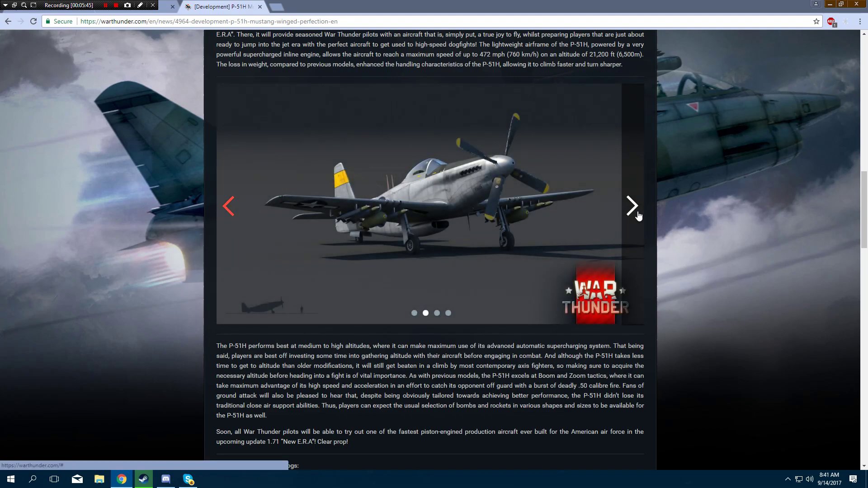
{"action": "left_click", "coordinate": [229, 207]}
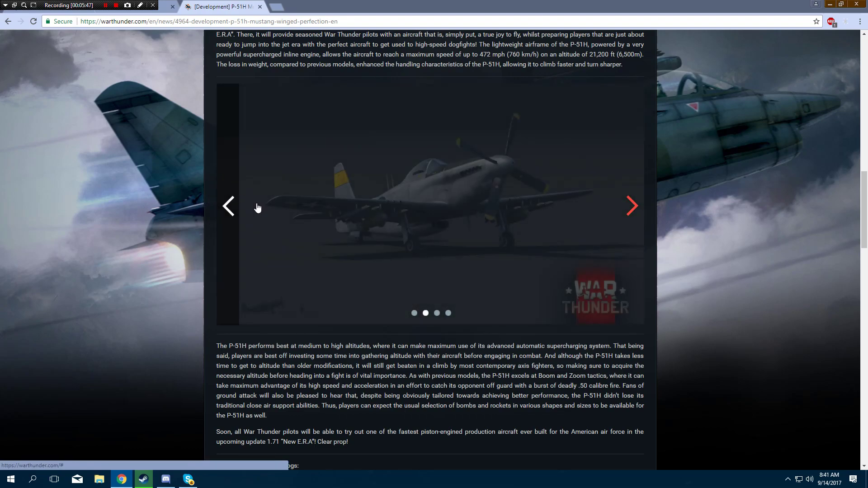
{"action": "left_click", "coordinate": [276, 219]}
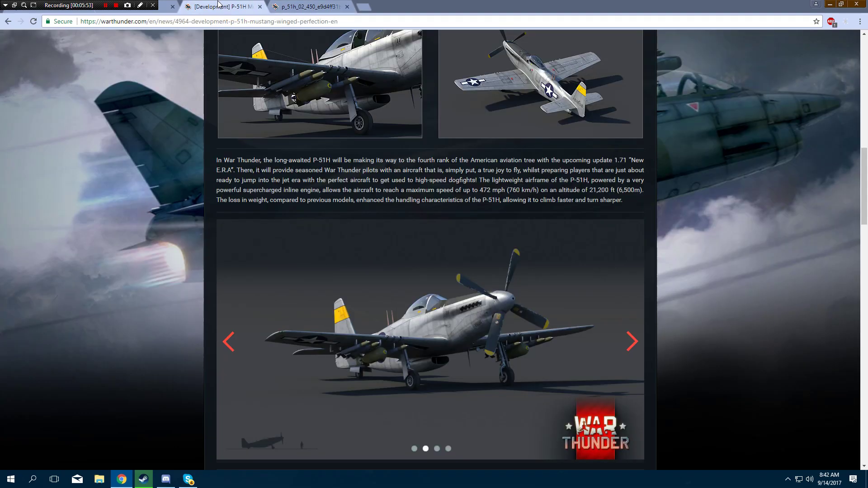
- View the second carousel image in an overlay and its own tab, closing both
{"action": "left_click", "coordinate": [438, 339]}
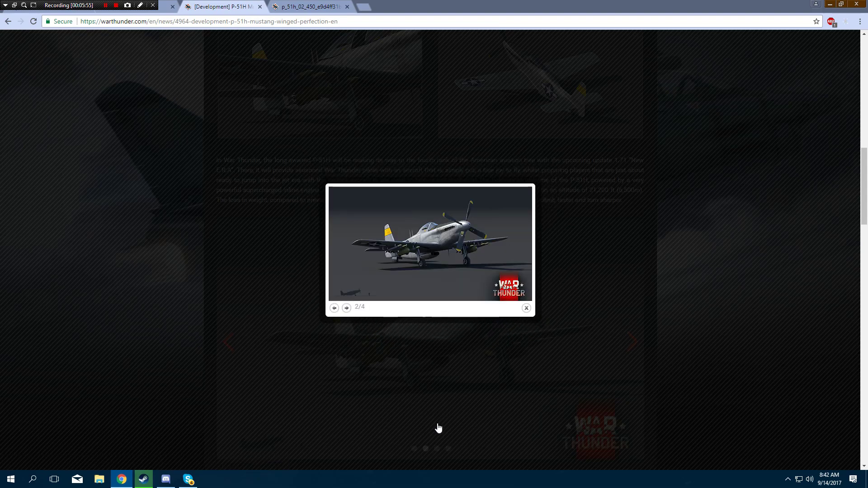
{"action": "left_click", "coordinate": [698, 322]}
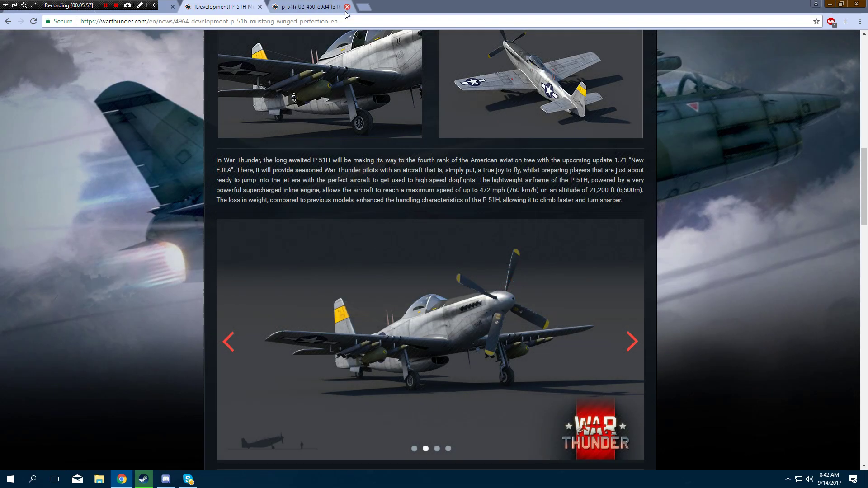
{"action": "left_click", "coordinate": [346, 7]}
{"action": "scroll", "coordinate": [508, 290], "scroll_direction": "down", "scroll_amount": 2}
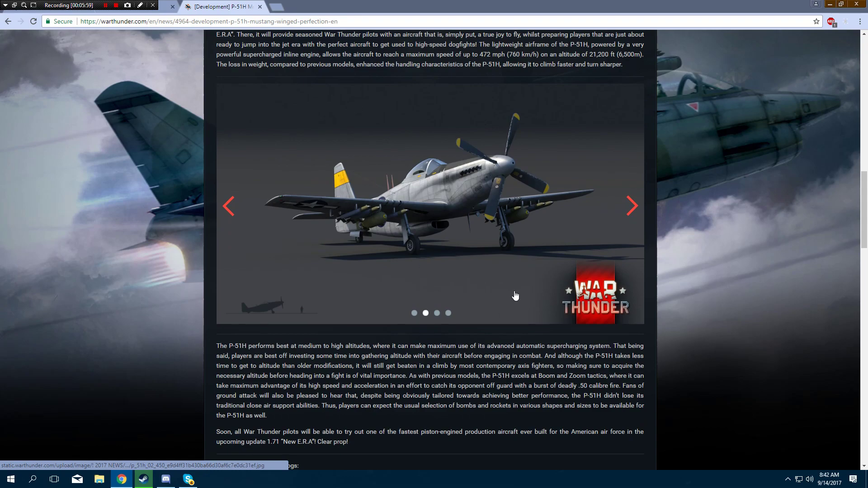
{"action": "middle_click", "coordinate": [495, 211]}
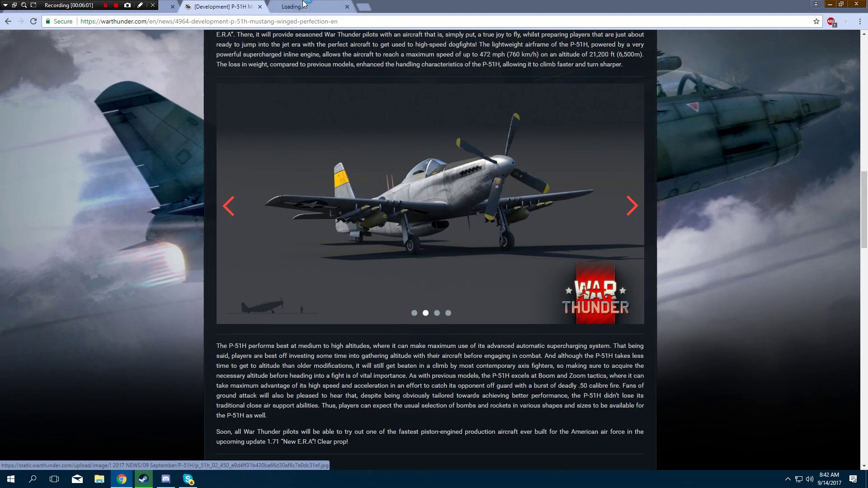
{"action": "left_click", "coordinate": [304, 6]}
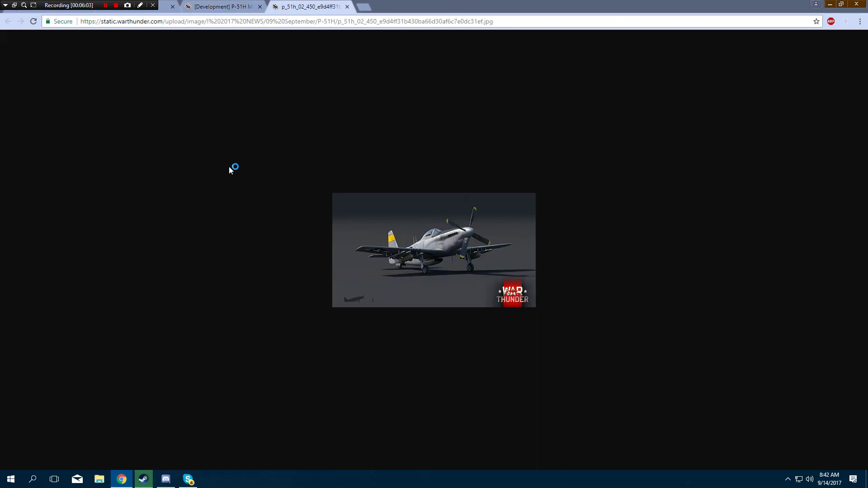
{"action": "key", "text": "ctrl+w"}
- Advance to the third carousel image, view it in a new tab, then close that tab
{"action": "left_click", "coordinate": [632, 206]}
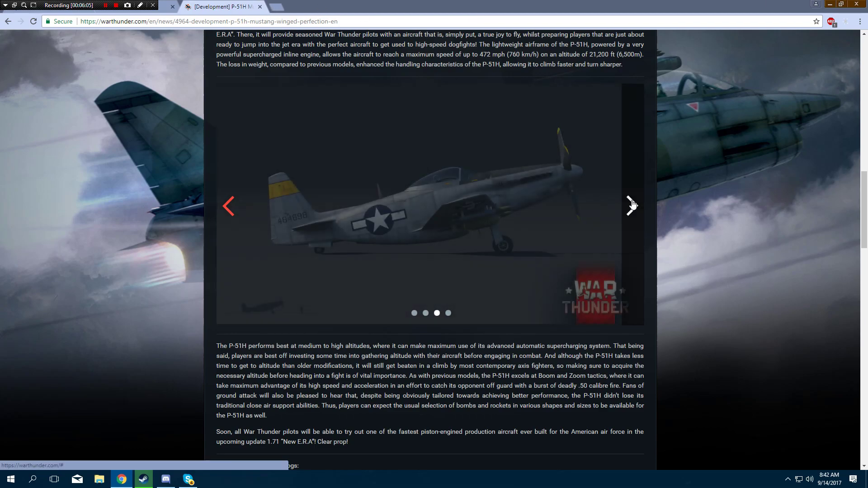
{"action": "middle_click", "coordinate": [427, 210]}
{"action": "left_click", "coordinate": [309, 6]}
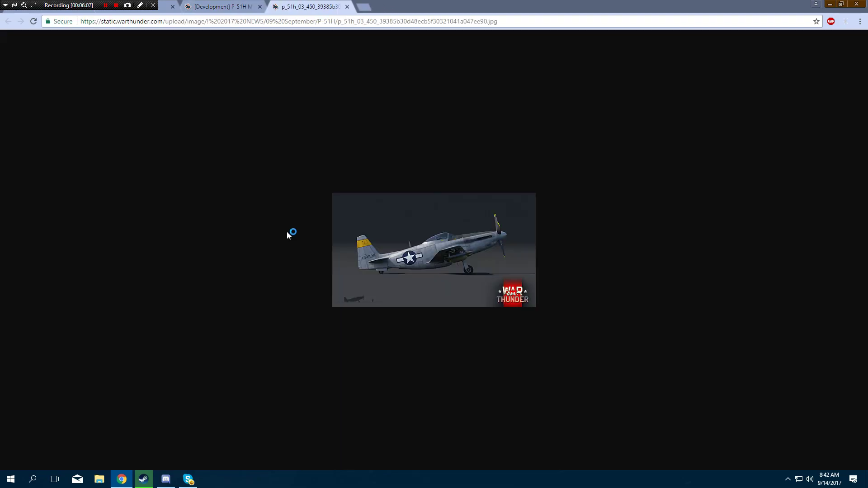
{"action": "key", "text": "ctrl+w"}
- Move the carousel to the fourth image and view the top-view screenshot in a tab, then close it
{"action": "left_click", "coordinate": [630, 206]}
{"action": "scroll", "coordinate": [631, 220], "scroll_direction": "up", "scroll_amount": 2}
{"action": "scroll", "coordinate": [678, 305], "scroll_direction": "up", "scroll_amount": 5}
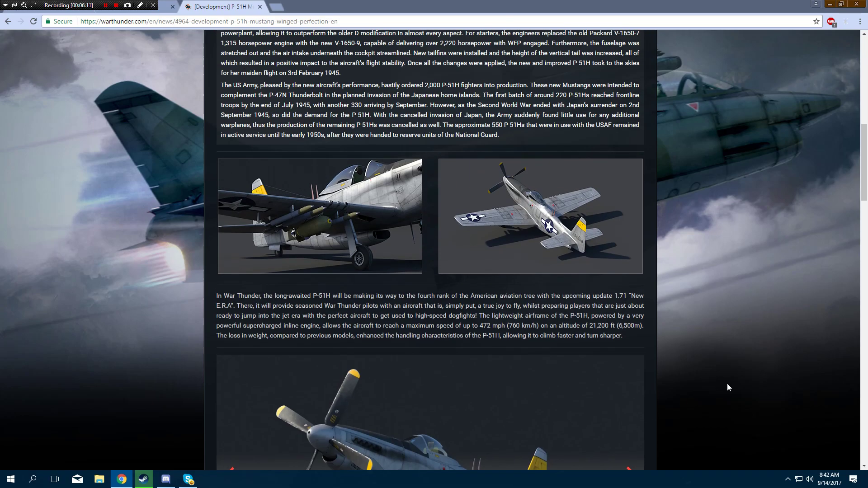
{"action": "scroll", "coordinate": [727, 384], "scroll_direction": "up", "scroll_amount": 4}
{"action": "scroll", "coordinate": [727, 383], "scroll_direction": "up", "scroll_amount": 4}
{"action": "scroll", "coordinate": [721, 380], "scroll_direction": "up", "scroll_amount": 3}
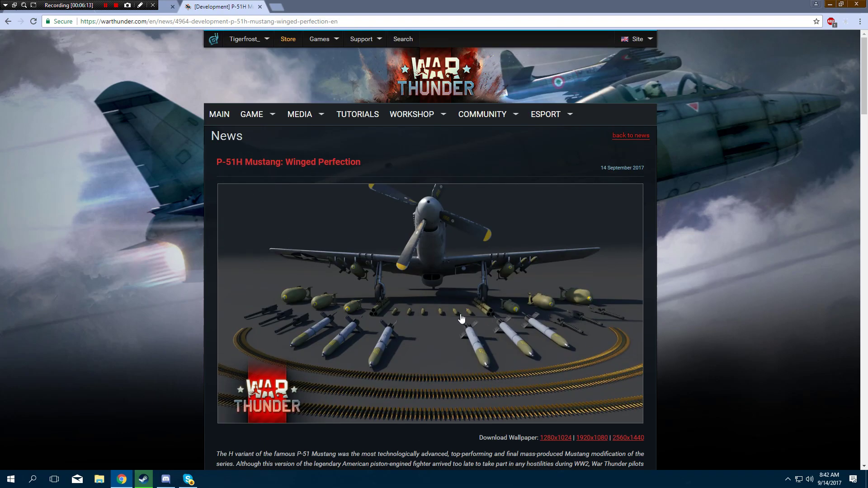
{"action": "scroll", "coordinate": [671, 349], "scroll_direction": "down", "scroll_amount": 6}
{"action": "scroll", "coordinate": [671, 348], "scroll_direction": "down", "scroll_amount": 8}
{"action": "scroll", "coordinate": [671, 348], "scroll_direction": "down", "scroll_amount": 3}
{"action": "scroll", "coordinate": [698, 309], "scroll_direction": "up", "scroll_amount": 4}
{"action": "scroll", "coordinate": [698, 309], "scroll_direction": "up", "scroll_amount": 4}
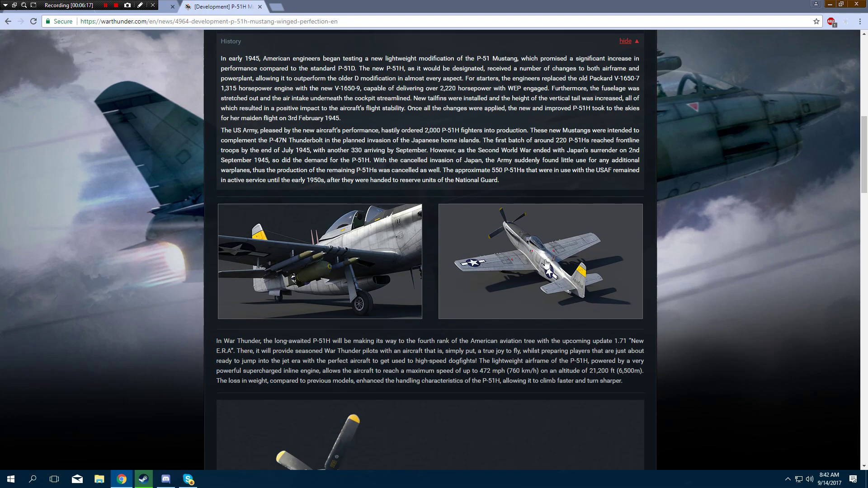
{"action": "middle_click", "coordinate": [474, 265]}
{"action": "left_click", "coordinate": [308, 6]}
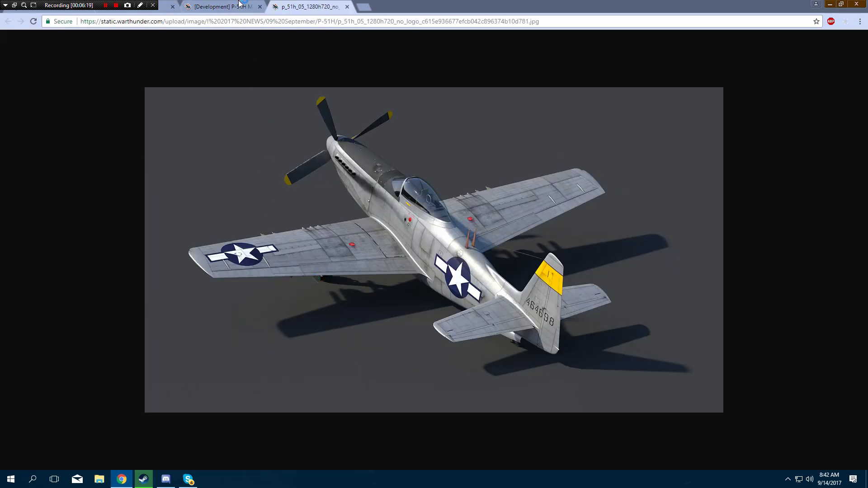
{"action": "left_click", "coordinate": [224, 6]}
{"action": "left_click", "coordinate": [309, 6]}
{"action": "left_click", "coordinate": [347, 5]}
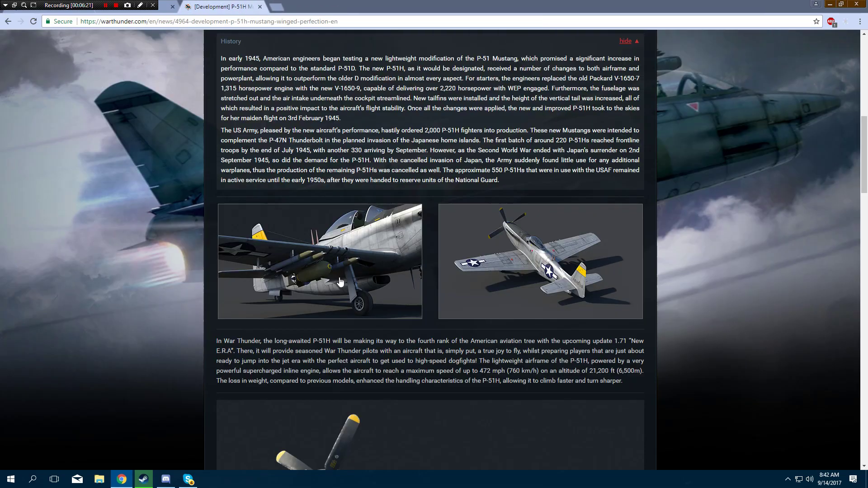
{"action": "scroll", "coordinate": [401, 306], "scroll_direction": "down", "scroll_amount": 4}
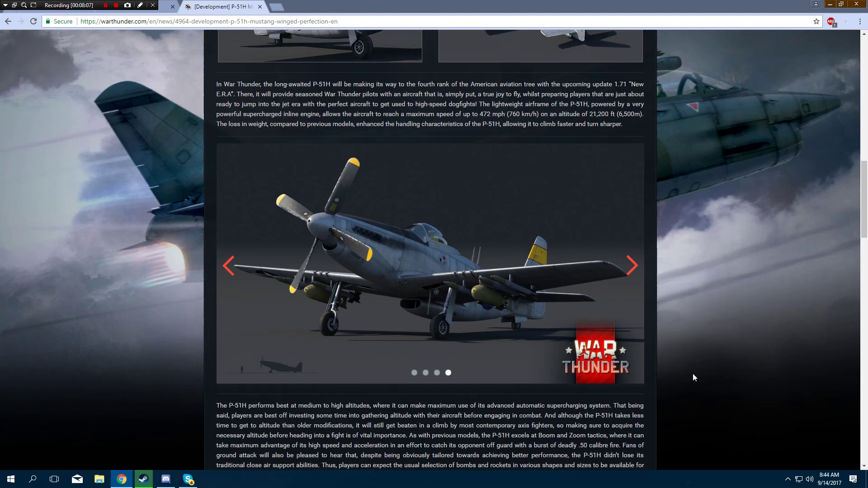
{"action": "scroll", "coordinate": [692, 374], "scroll_direction": "up", "scroll_amount": 5}
{"action": "scroll", "coordinate": [692, 373], "scroll_direction": "up", "scroll_amount": 5}
{"action": "scroll", "coordinate": [692, 374], "scroll_direction": "up", "scroll_amount": 3}
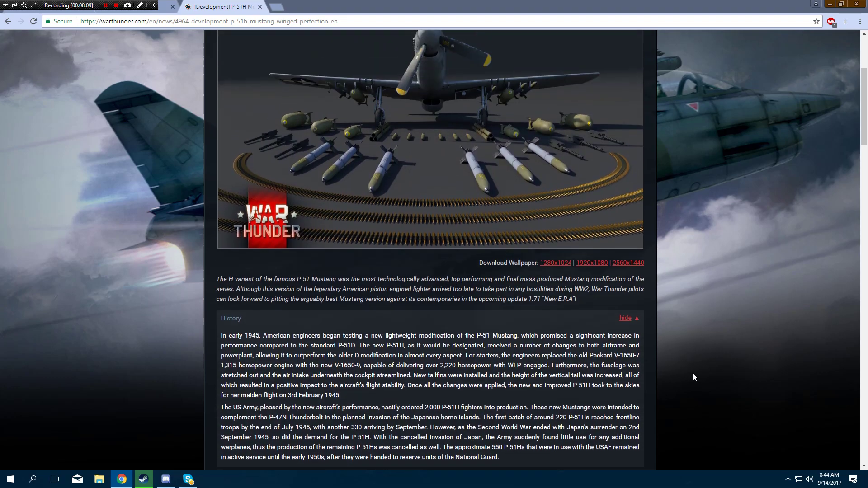
{"action": "scroll", "coordinate": [692, 373], "scroll_direction": "up", "scroll_amount": 3}
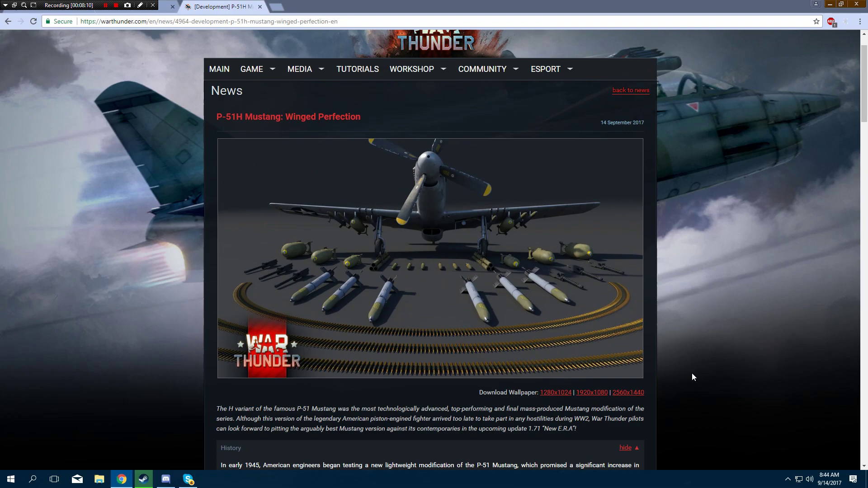